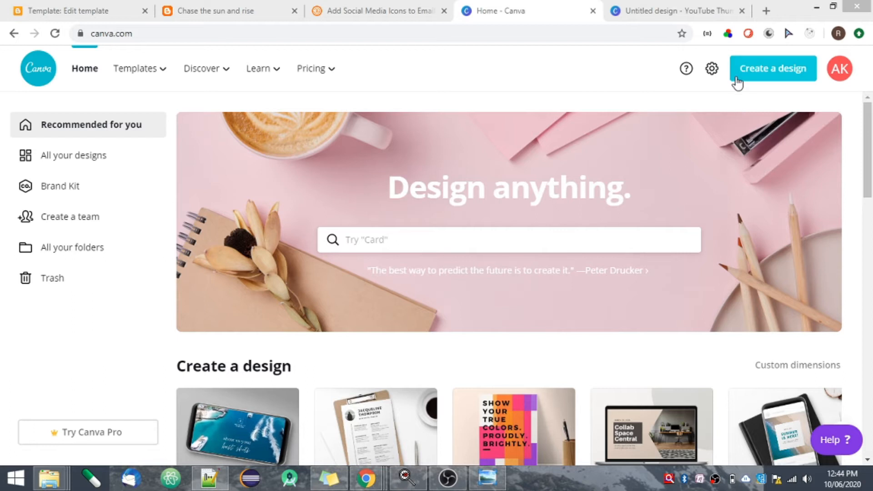
Look up YouTube Thumbnail among the design types and switch to the already opened blank YouTube Thumbnail design.
{"action": "left_click", "coordinate": [766, 80]}
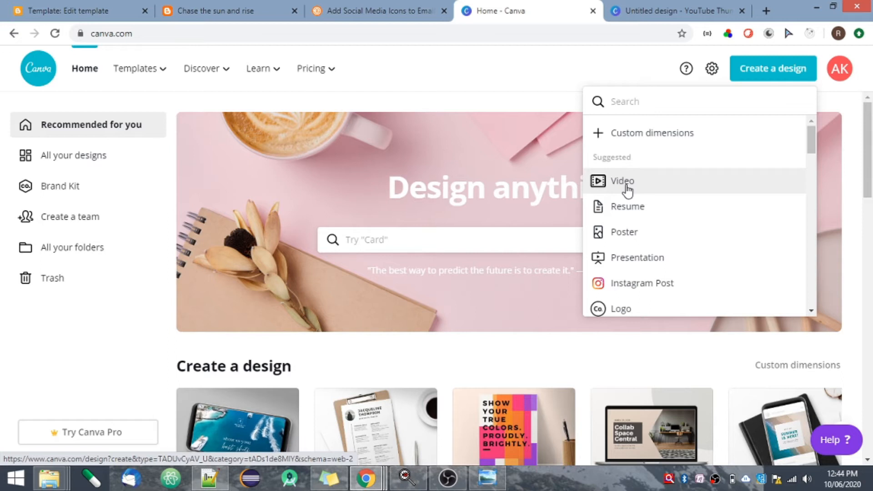
{"action": "scroll", "coordinate": [814, 263], "scroll_direction": "down", "scroll_amount": 4}
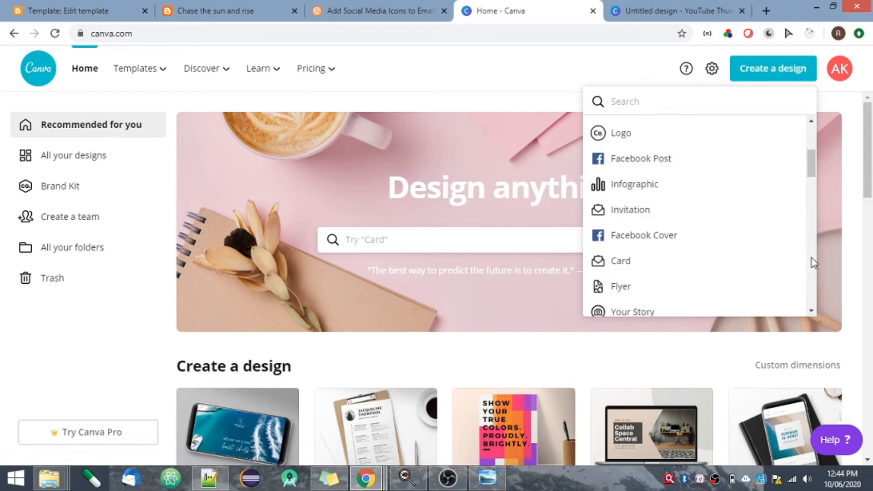
{"action": "scroll", "coordinate": [814, 263], "scroll_direction": "down", "scroll_amount": 4}
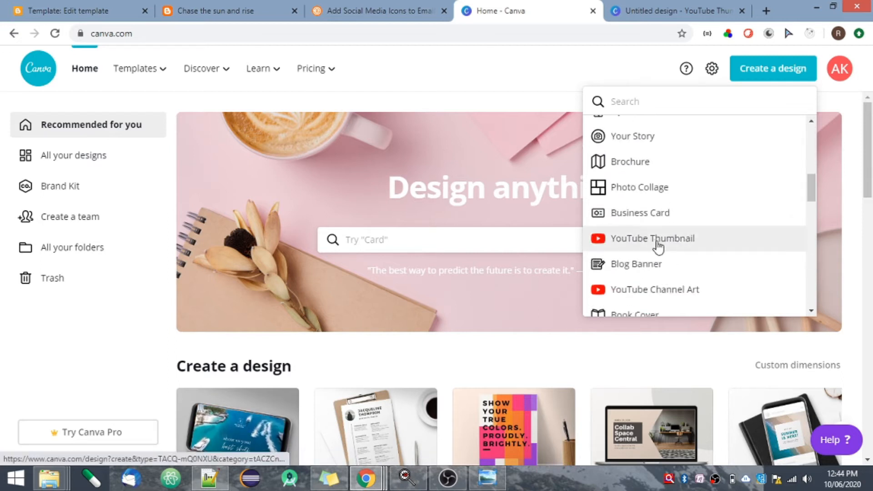
{"action": "left_click", "coordinate": [659, 12]}
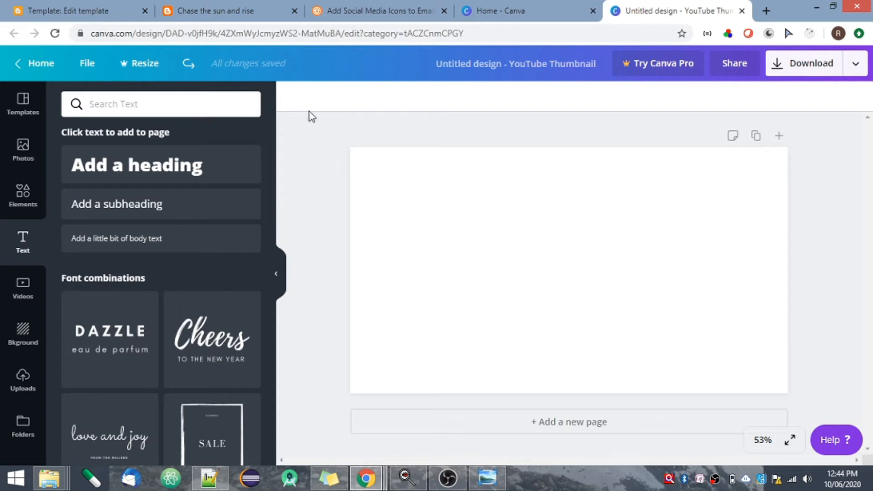
Set the blank page's background to the coral default color.
{"action": "left_click", "coordinate": [380, 205]}
{"action": "left_click", "coordinate": [293, 100]}
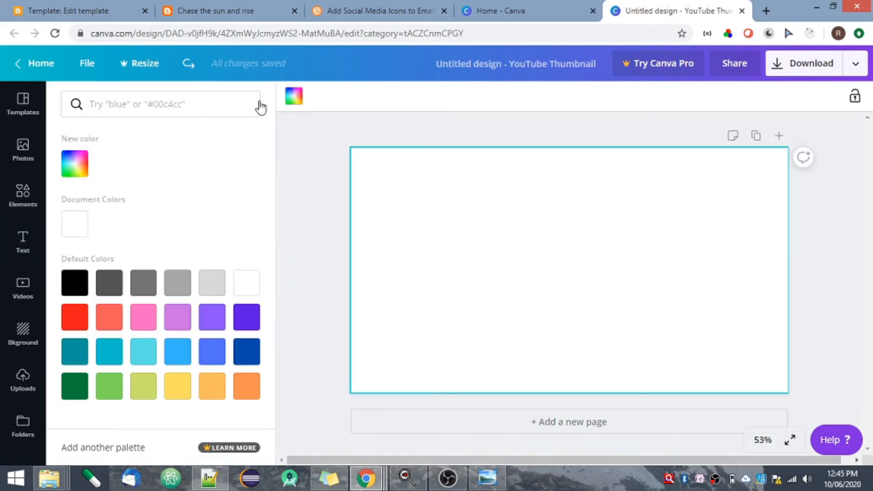
{"action": "left_click", "coordinate": [107, 324]}
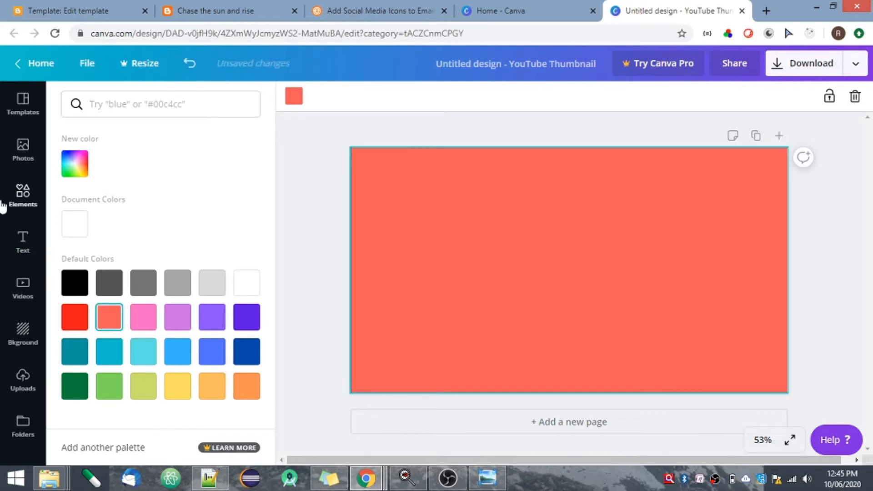
Add the "Cheers to the new year" font combination to the page and change its heading to TecHack.
{"action": "left_click", "coordinate": [25, 249]}
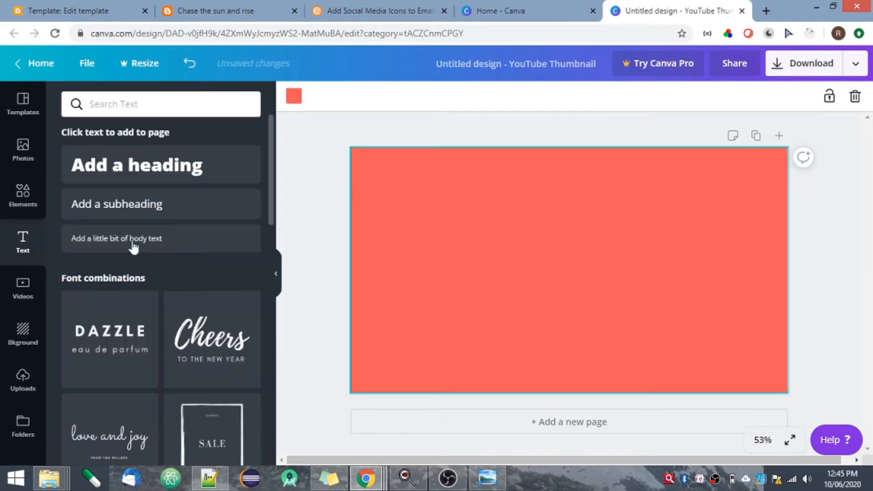
{"action": "left_click", "coordinate": [207, 326]}
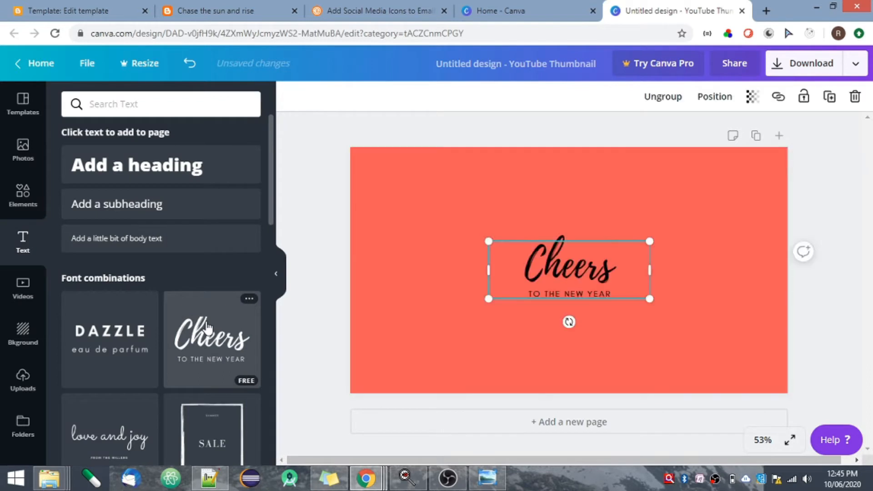
{"action": "left_click", "coordinate": [566, 275]}
{"action": "double_click", "coordinate": [566, 272]}
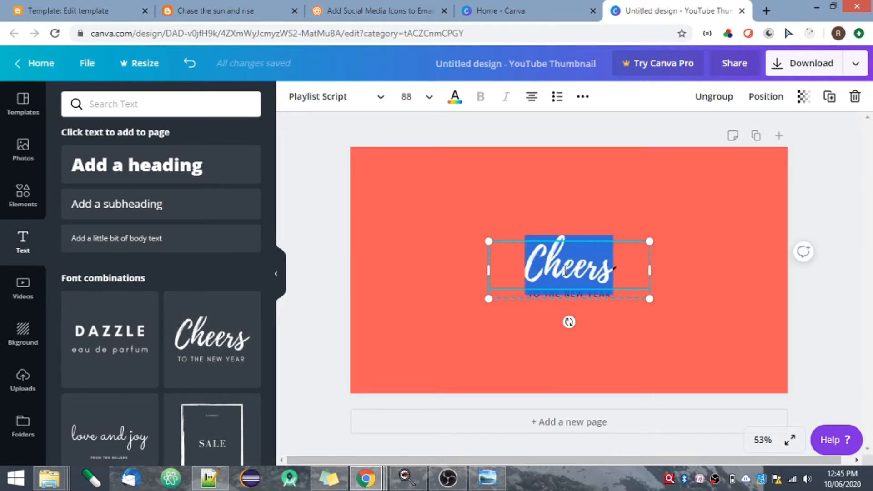
{"action": "type", "text": "TecH"}
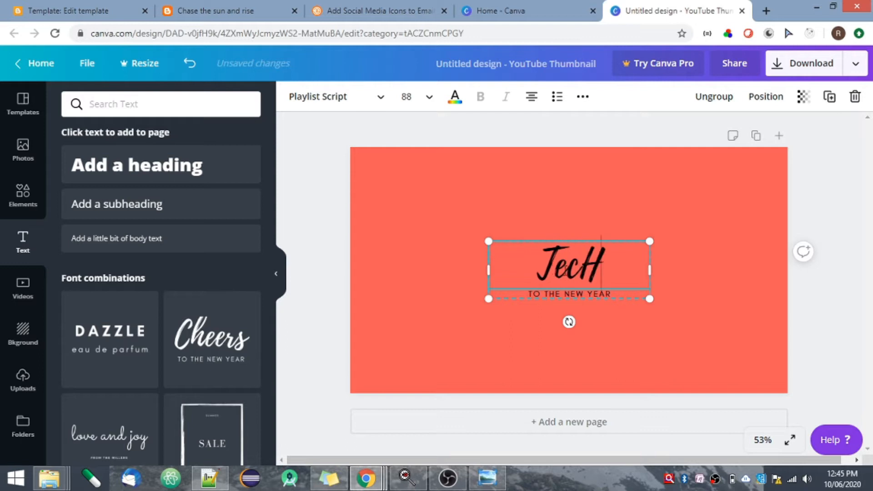
{"action": "type", "text": "ack"}
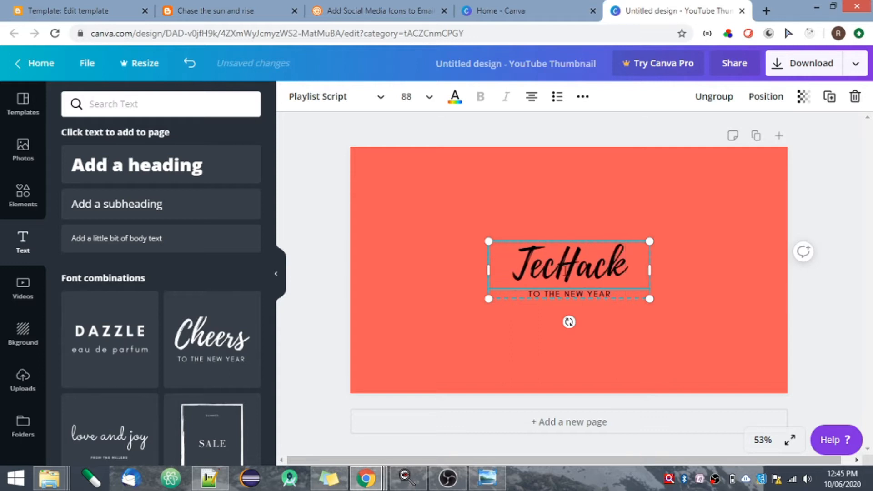
{"action": "key", "text": "ctrl+a"}
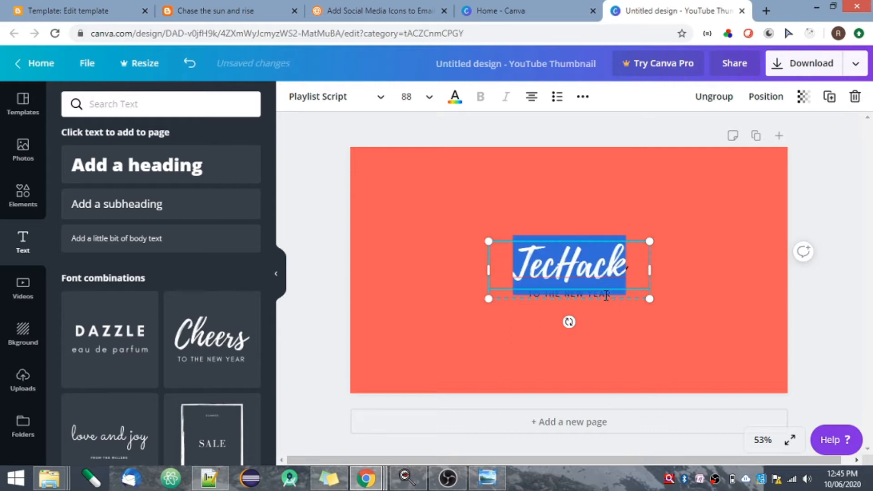
Delete the "TO THE NEW YEAR" line beneath the TecHack heading.
{"action": "left_click", "coordinate": [628, 293]}
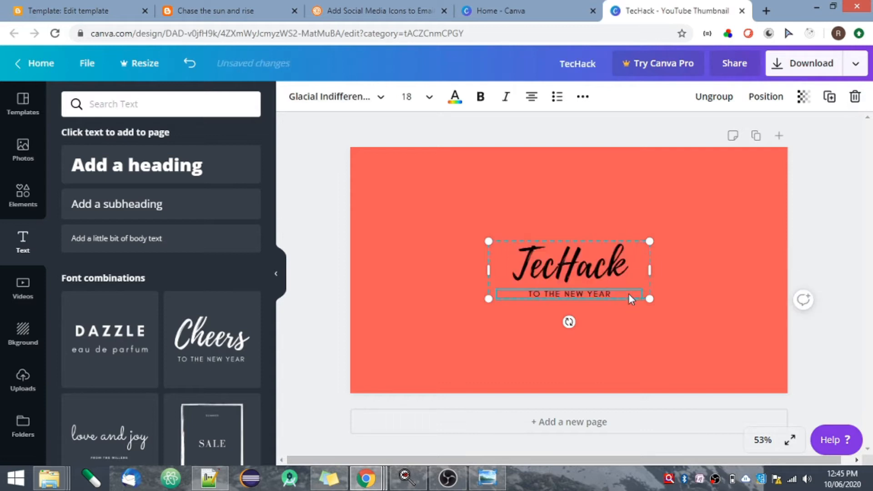
{"action": "key", "text": "ctrl+a"}
{"action": "key", "text": "BackSpace"}
{"action": "left_click", "coordinate": [712, 253]}
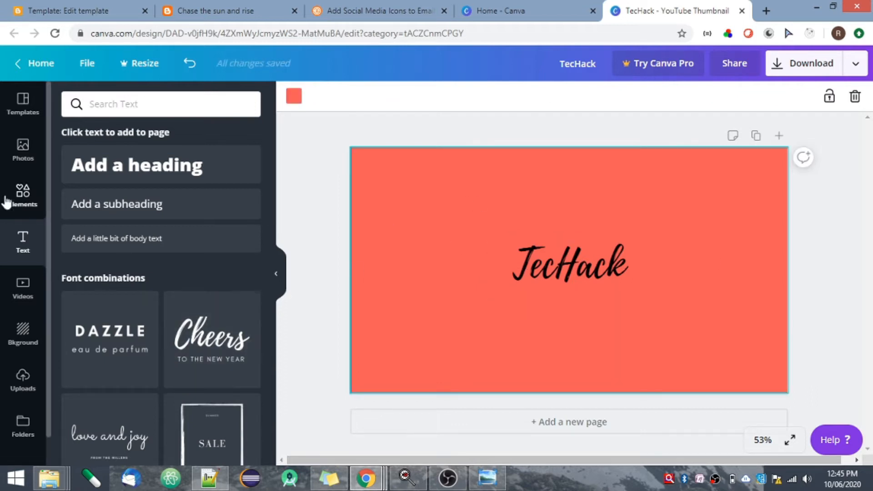
Browse all stickers in the elements library and add the smiling yellow star sticker to the page.
{"action": "left_click", "coordinate": [23, 195]}
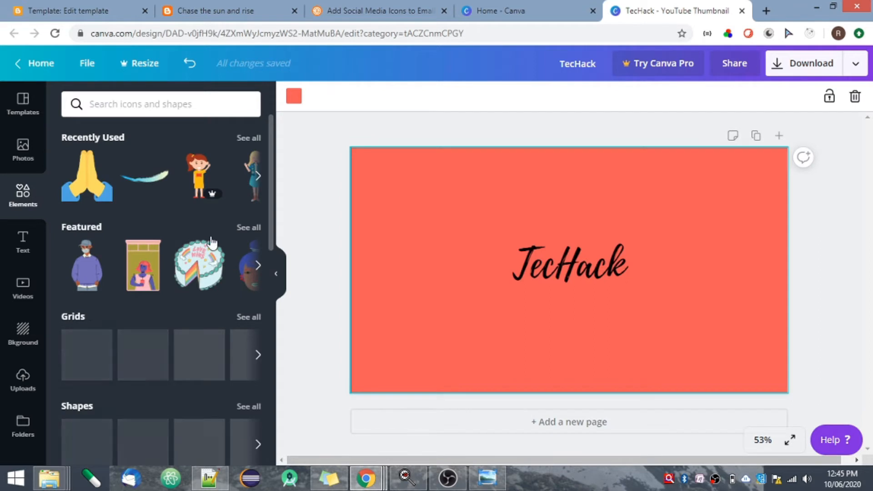
{"action": "left_click", "coordinate": [258, 177]}
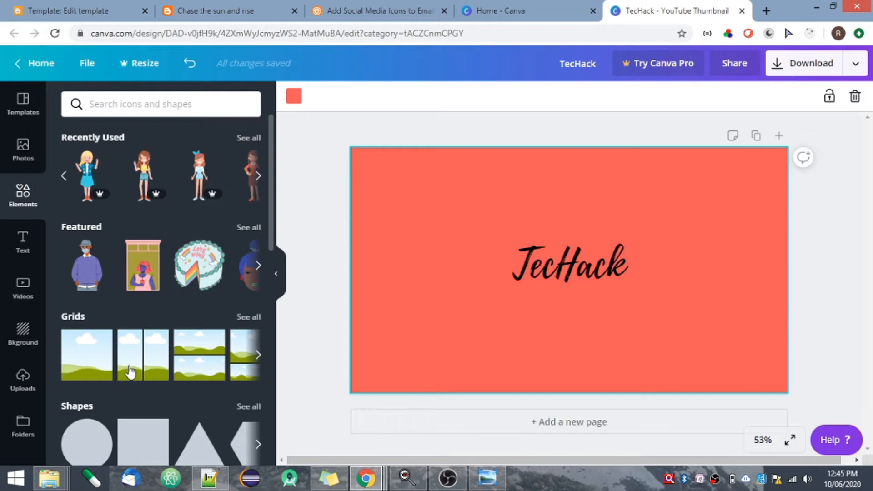
{"action": "scroll", "coordinate": [269, 387], "scroll_direction": "down", "scroll_amount": 6}
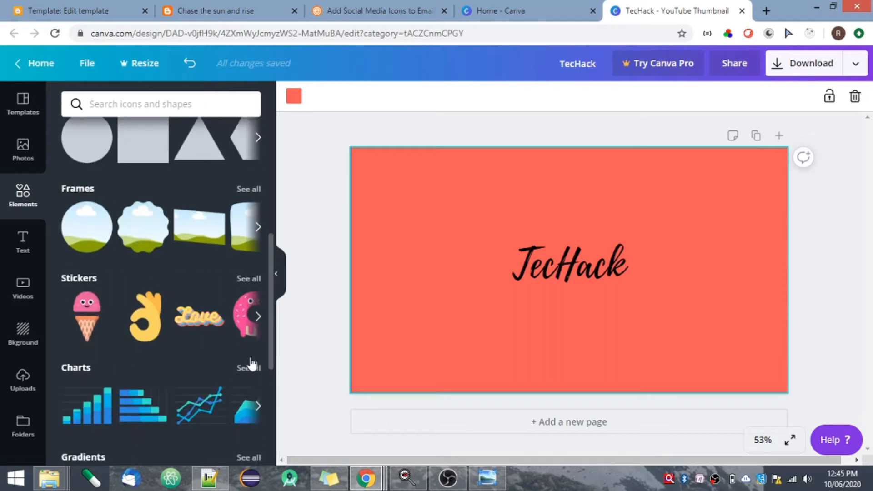
{"action": "left_click", "coordinate": [243, 280]}
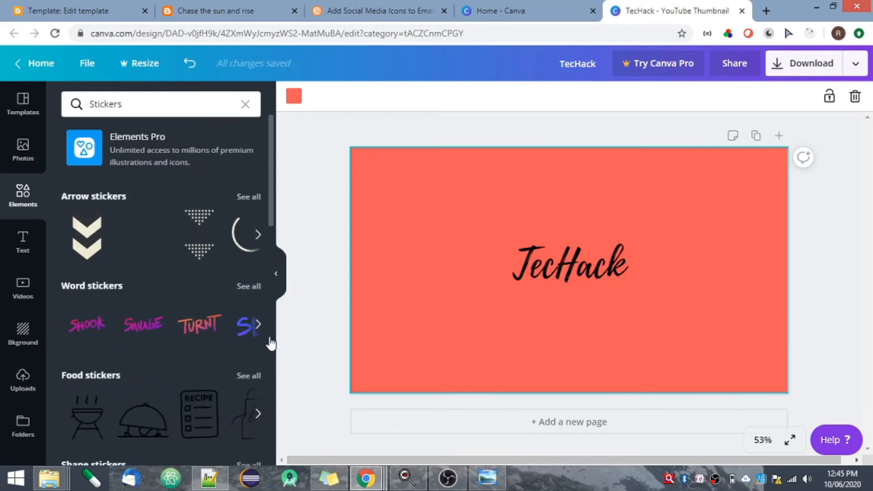
{"action": "scroll", "coordinate": [272, 342], "scroll_direction": "down", "scroll_amount": 5}
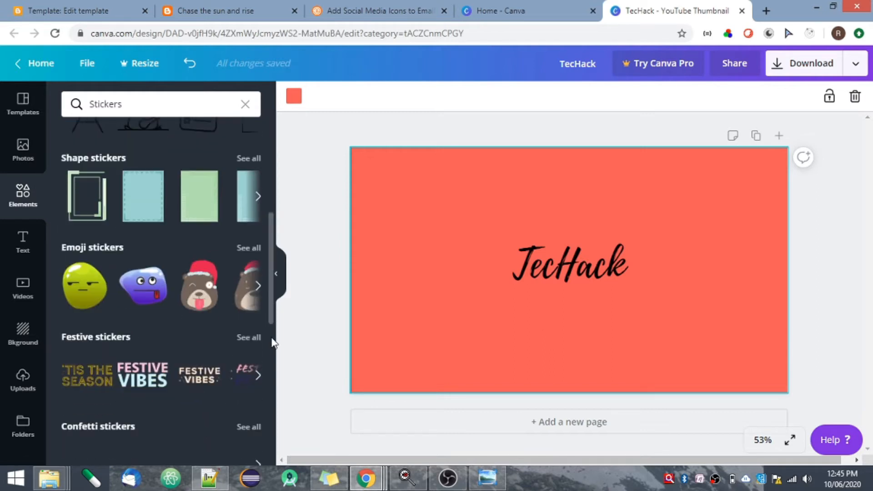
{"action": "scroll", "coordinate": [273, 342], "scroll_direction": "down", "scroll_amount": 5}
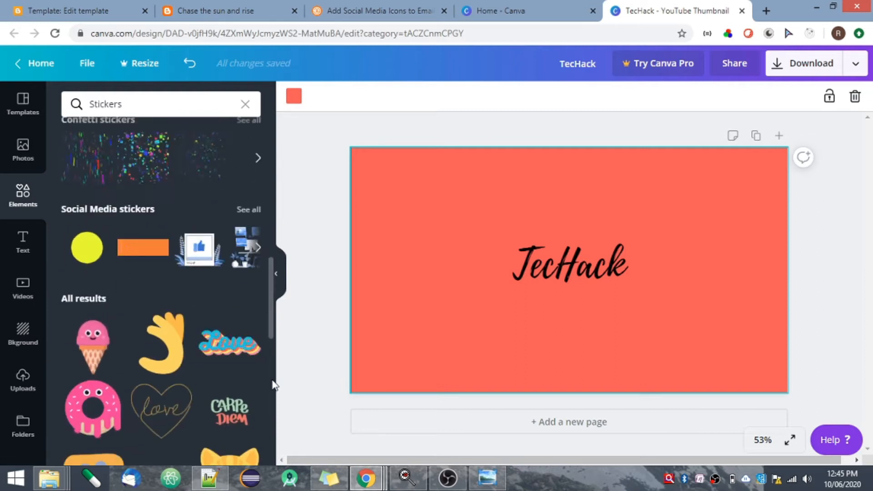
{"action": "scroll", "coordinate": [274, 364], "scroll_direction": "down", "scroll_amount": 1}
{"action": "scroll", "coordinate": [274, 385], "scroll_direction": "down", "scroll_amount": 5}
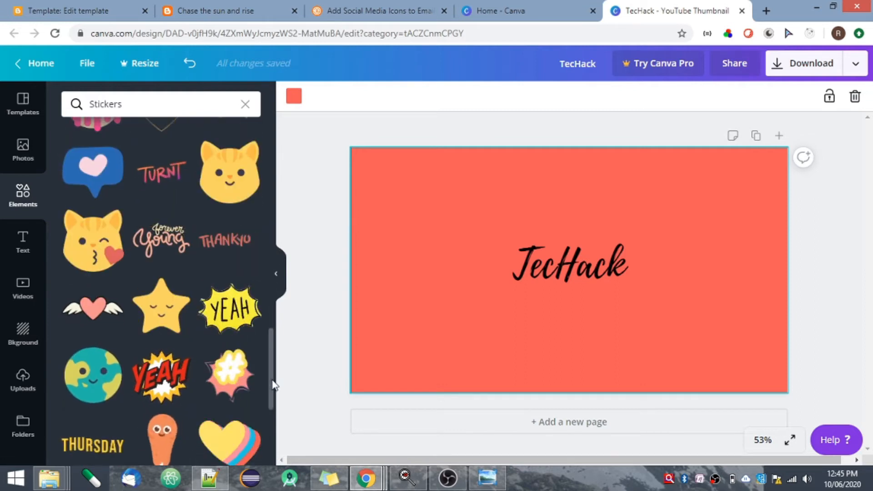
{"action": "left_click", "coordinate": [164, 323]}
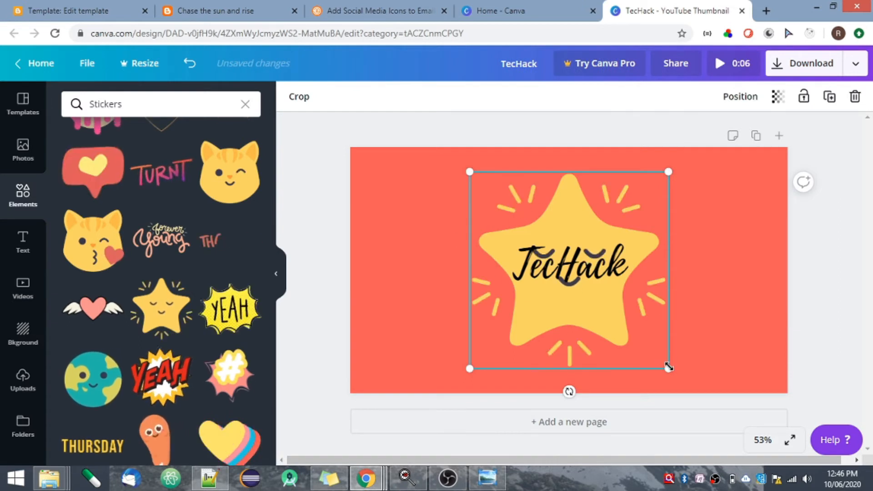
Shrink the star sticker and move it to the upper-left corner of the page, clear of the TecHack text.
{"action": "left_click_drag", "start_coordinate": [668, 367], "coordinate": [592, 291]}
{"action": "left_click", "coordinate": [547, 240]}
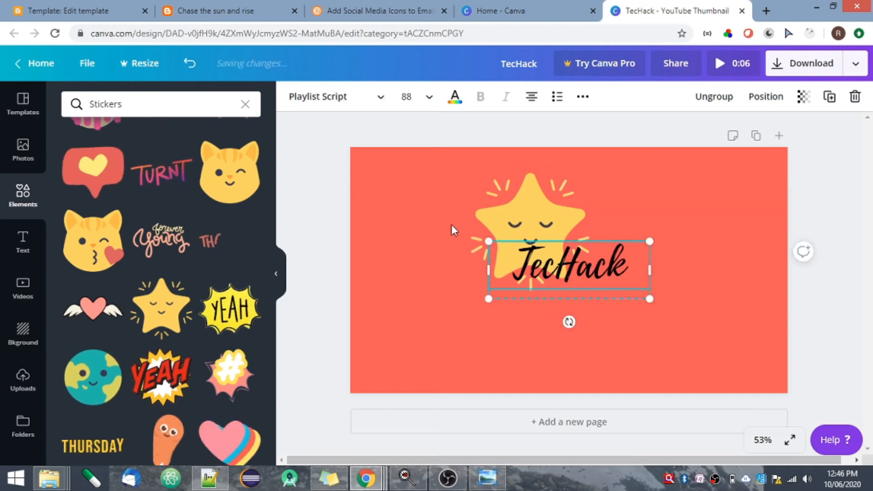
{"action": "left_click", "coordinate": [534, 235]}
{"action": "left_click_drag", "start_coordinate": [534, 234], "coordinate": [421, 222]}
{"action": "left_click", "coordinate": [415, 330]}
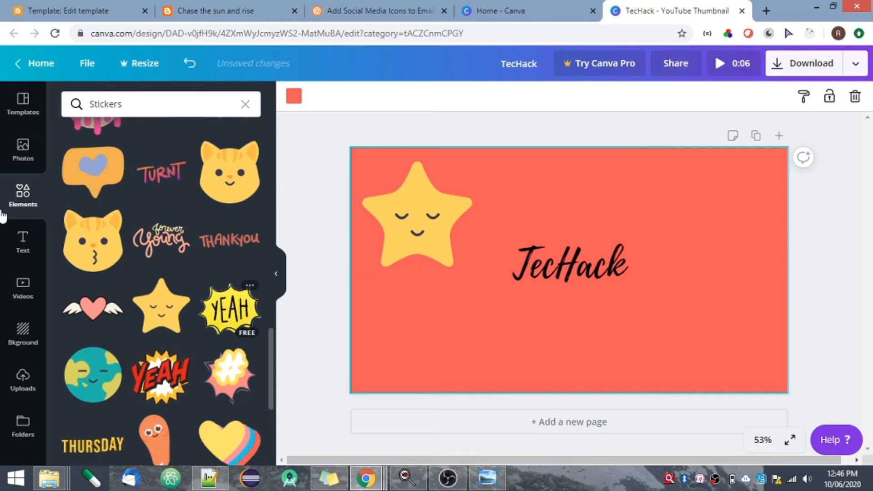
Place the uploaded tilted bell image to the right of the TecHack text and shrink it.
{"action": "left_click", "coordinate": [24, 334]}
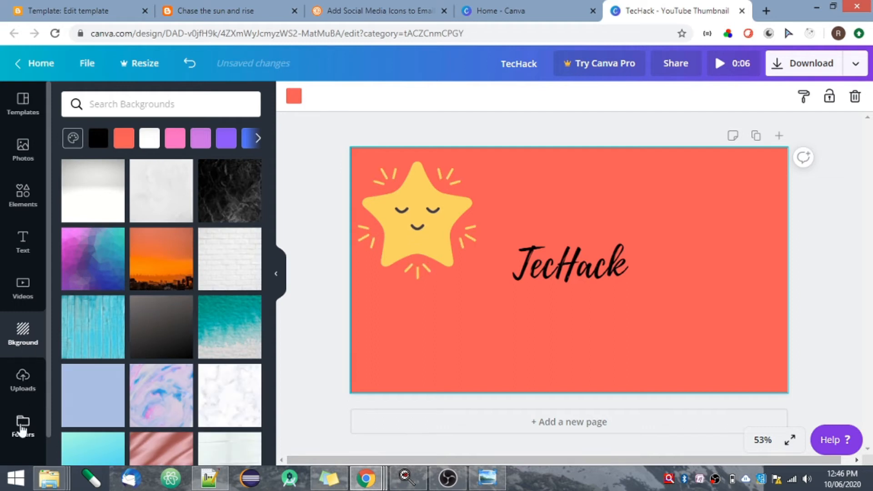
{"action": "left_click", "coordinate": [26, 387]}
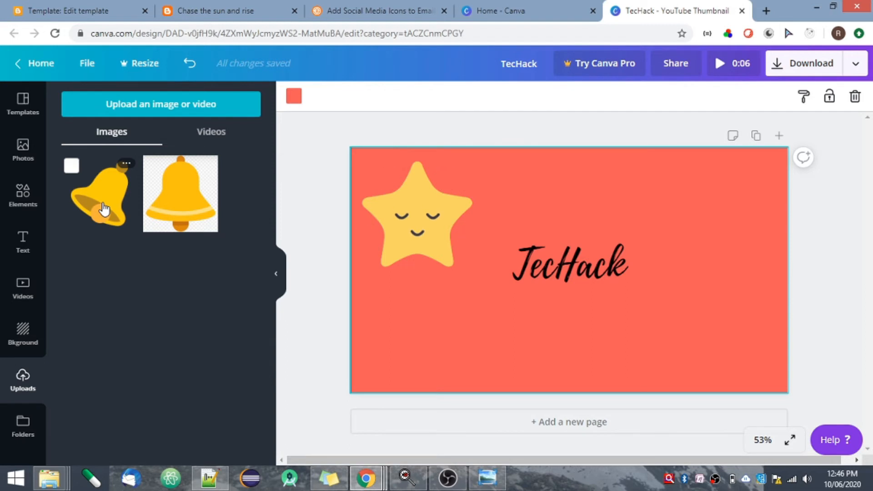
{"action": "left_click_drag", "start_coordinate": [104, 209], "coordinate": [675, 238]}
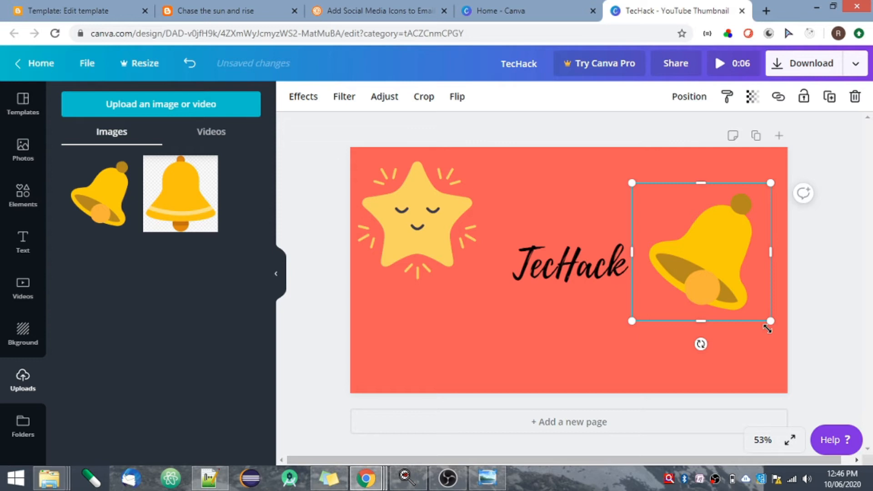
{"action": "left_click_drag", "start_coordinate": [771, 321], "coordinate": [707, 272]}
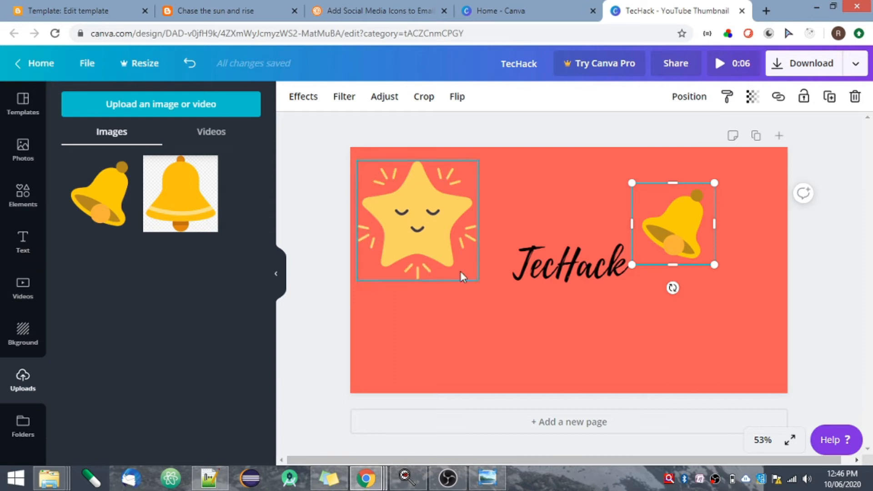
{"action": "left_click", "coordinate": [420, 356]}
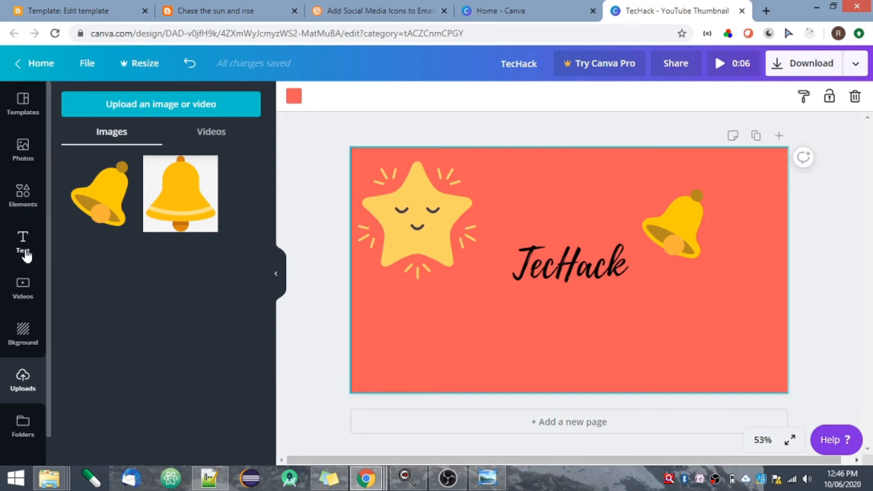
Search the elements library for "welcome sticker".
{"action": "left_click", "coordinate": [23, 196]}
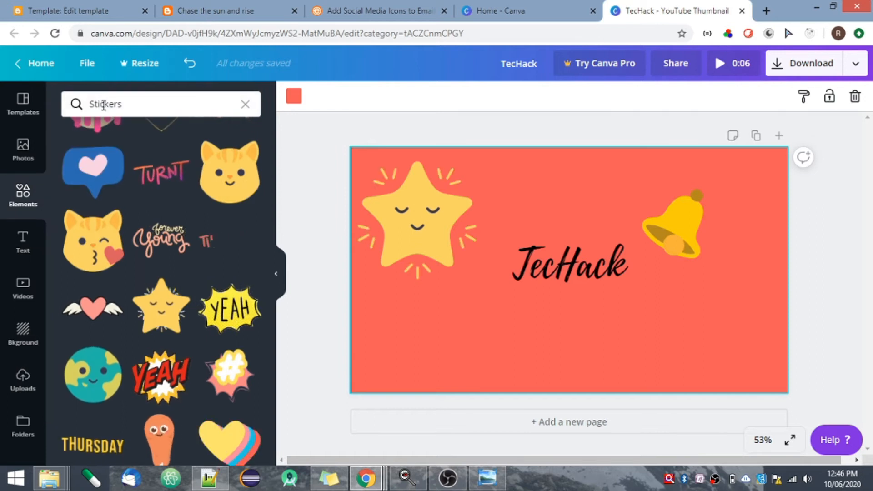
{"action": "left_click", "coordinate": [103, 103]}
{"action": "type", "text": "we"}
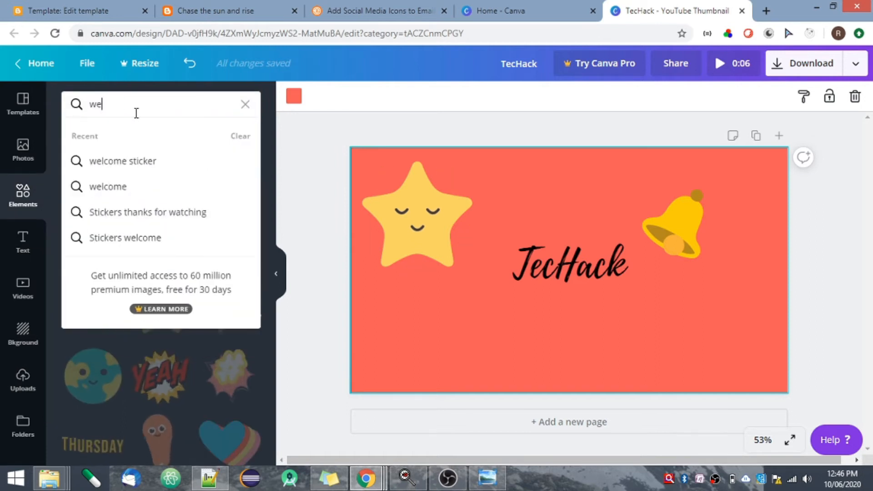
{"action": "type", "text": "lco"}
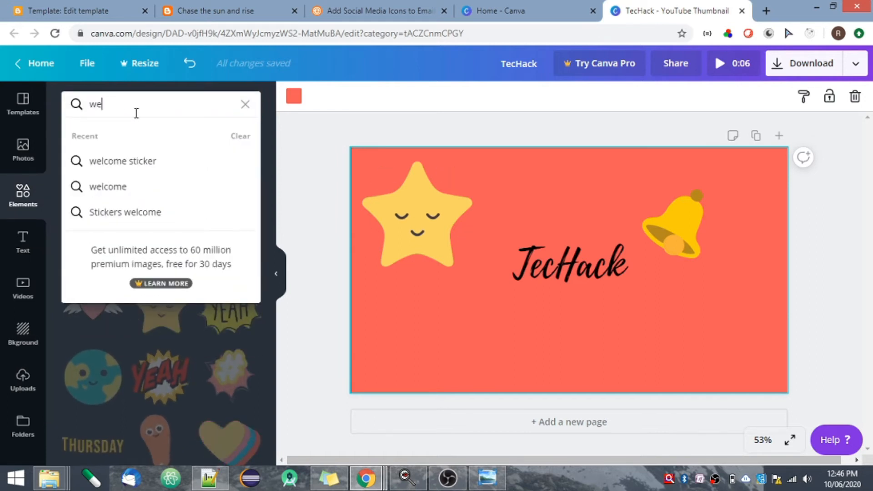
{"action": "type", "text": "me"}
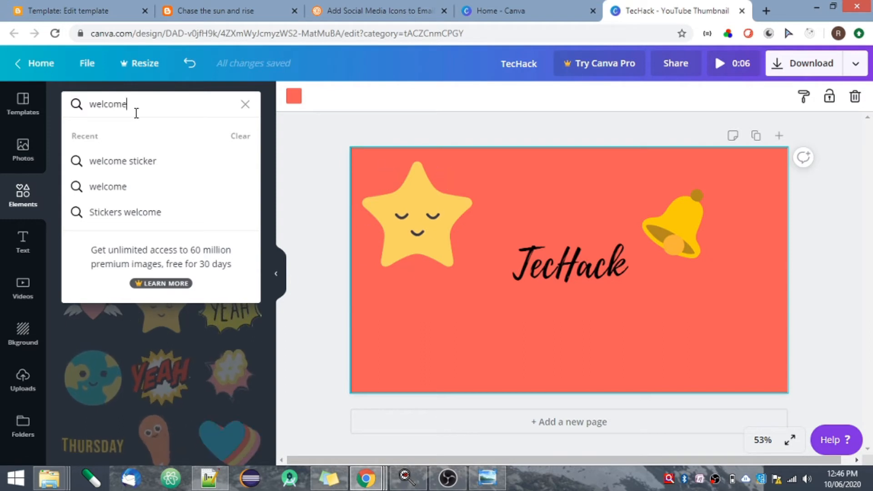
{"action": "left_click", "coordinate": [160, 170]}
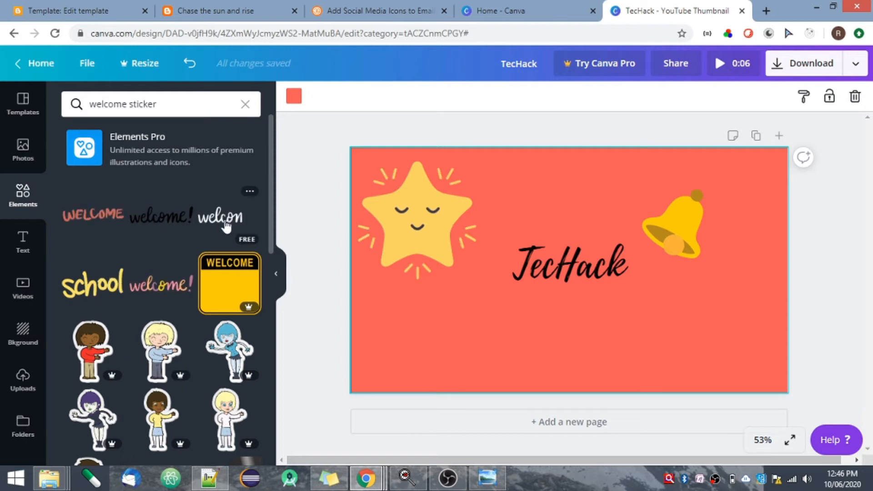
Add the white "welcome!" sticker to the page, shrink it and place it below the TecHack text.
{"action": "left_click", "coordinate": [226, 226]}
{"action": "left_click_drag", "start_coordinate": [763, 322], "coordinate": [596, 278]}
{"action": "left_click_drag", "start_coordinate": [511, 273], "coordinate": [596, 326]}
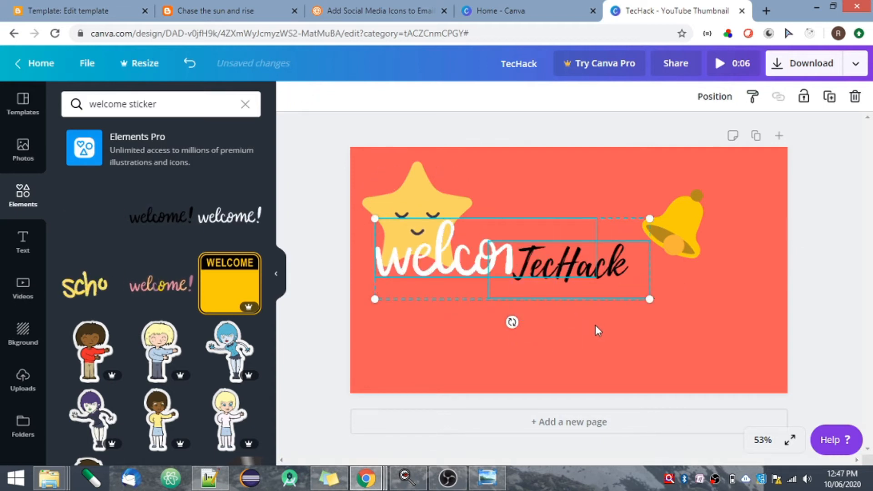
{"action": "left_click", "coordinate": [596, 326]}
{"action": "left_click", "coordinate": [458, 263]}
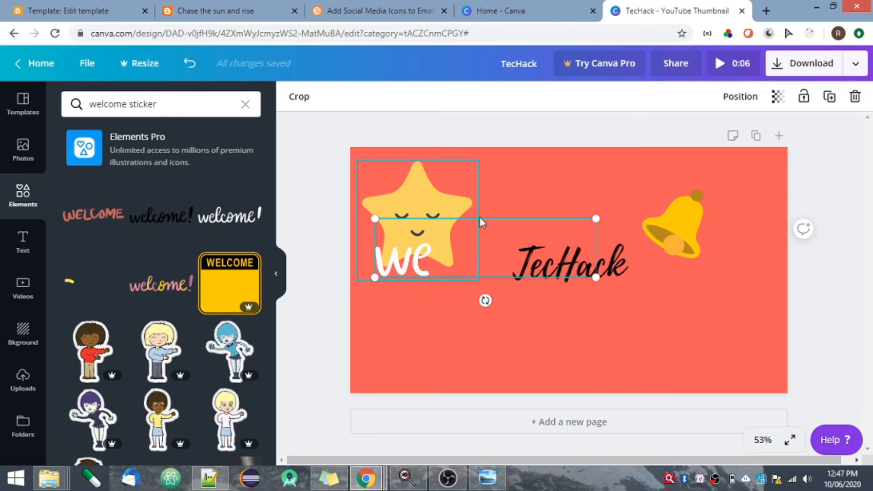
{"action": "left_click_drag", "start_coordinate": [492, 228], "coordinate": [582, 312]}
{"action": "left_click", "coordinate": [404, 343]}
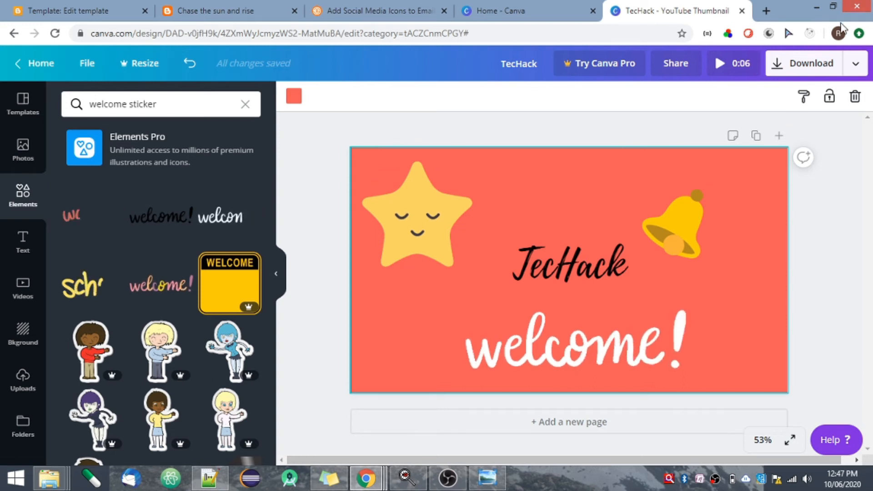
Examine the available download file types, including the PNG options, and close the download settings without downloading.
{"action": "left_click", "coordinate": [853, 72]}
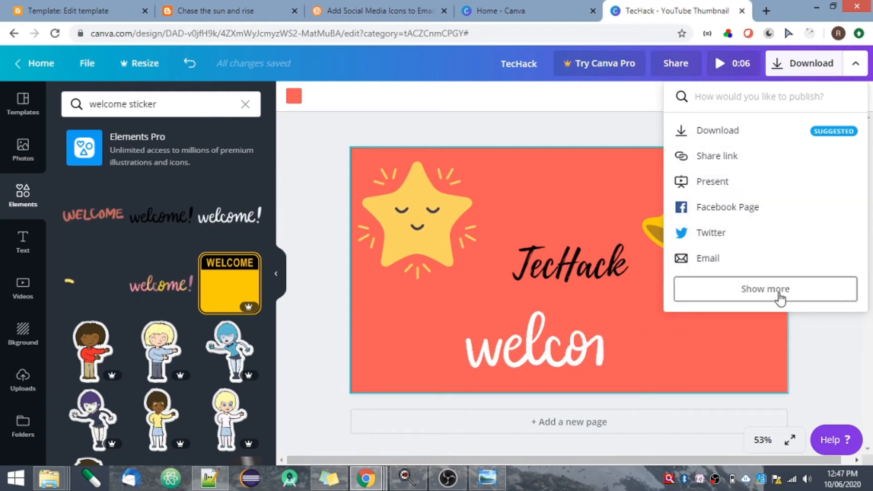
{"action": "left_click", "coordinate": [783, 132]}
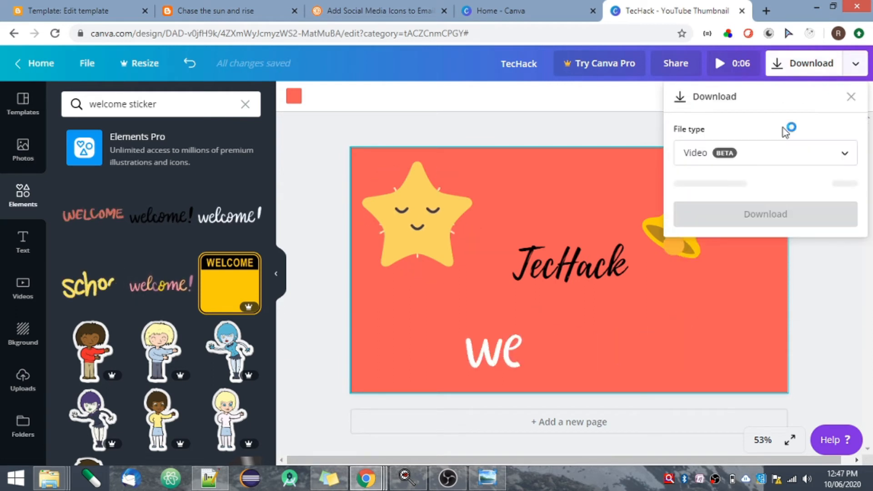
{"action": "left_click", "coordinate": [822, 153]}
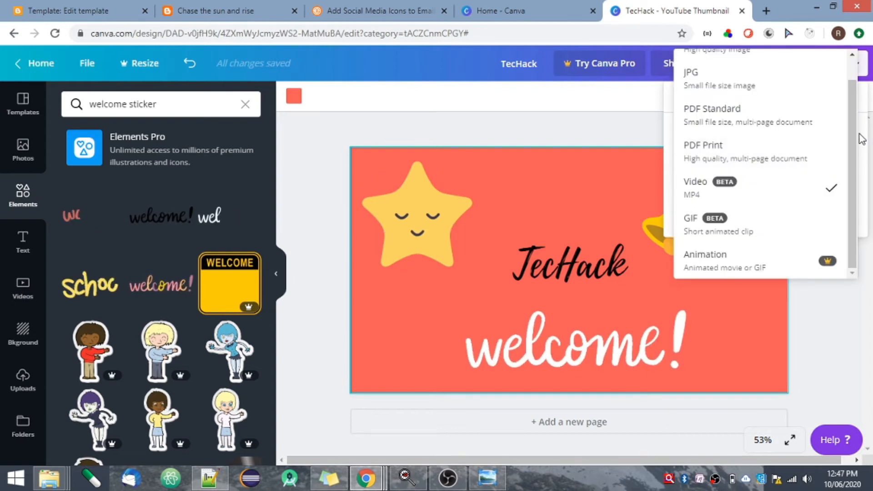
{"action": "scroll", "coordinate": [822, 78], "scroll_direction": "up", "scroll_amount": 1}
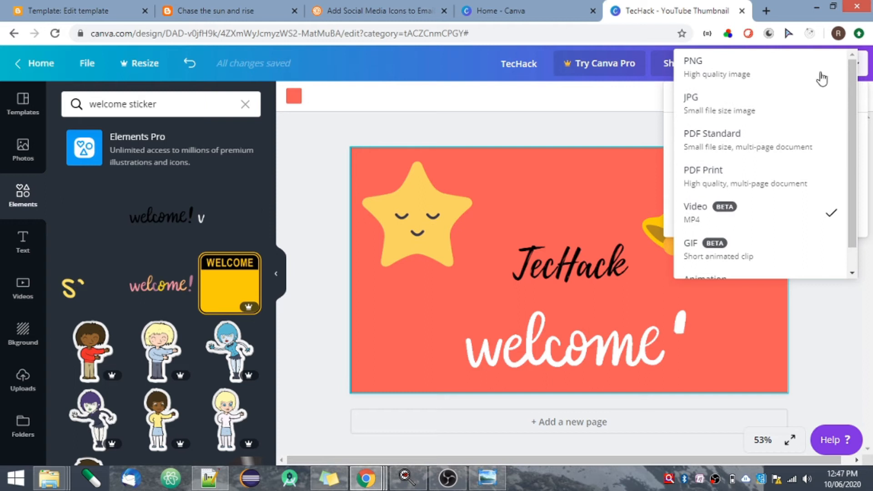
{"action": "left_click", "coordinate": [802, 82]}
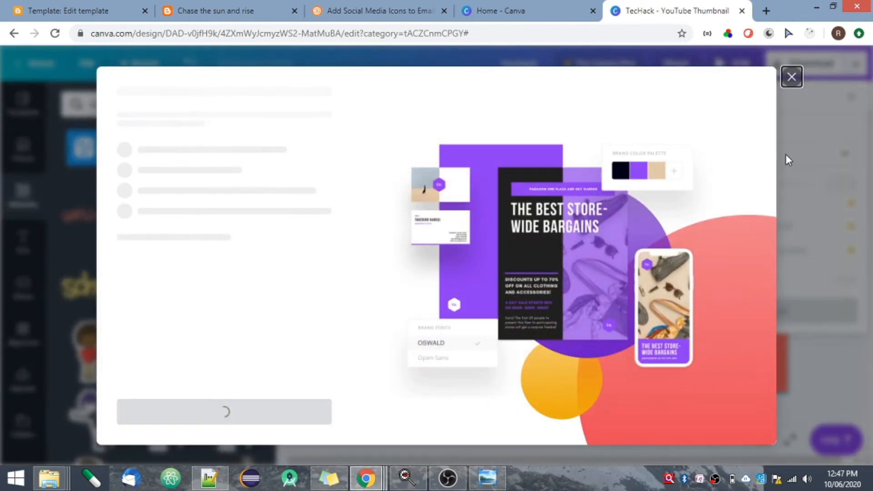
{"action": "left_click", "coordinate": [792, 78]}
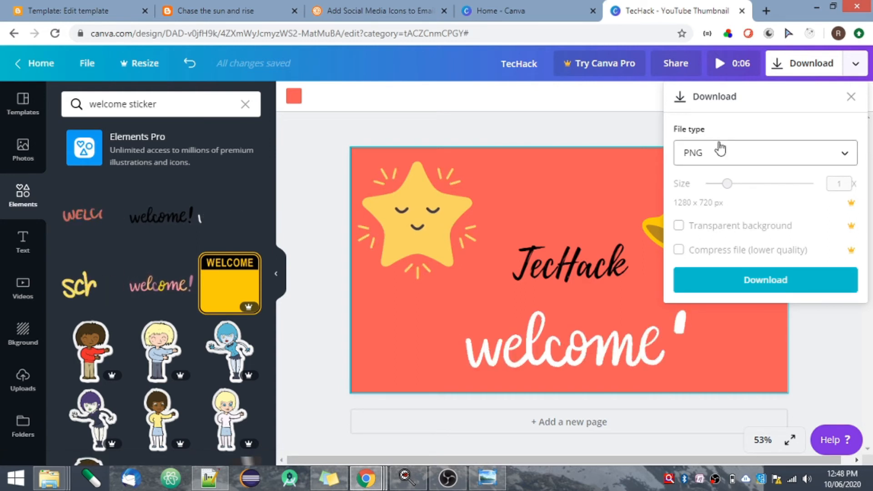
{"action": "left_click", "coordinate": [629, 129]}
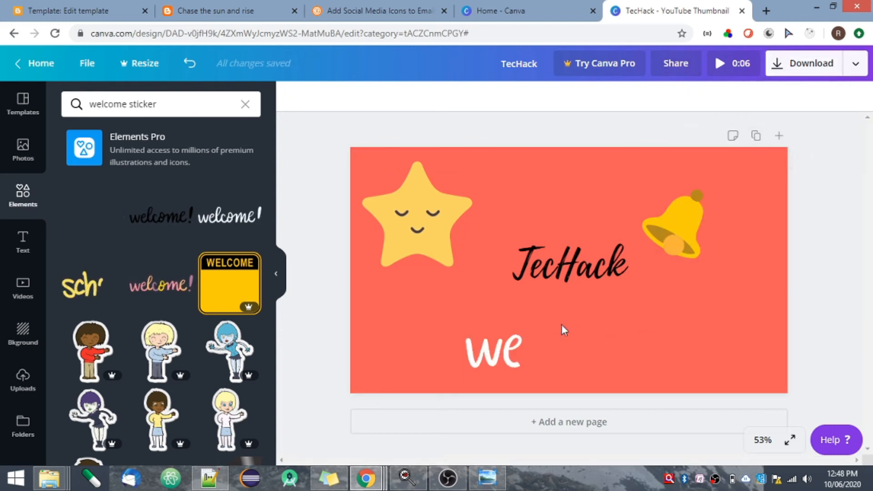
Duplicate the page and delete only the TecHack text element from the copy.
{"action": "left_click", "coordinate": [756, 138]}
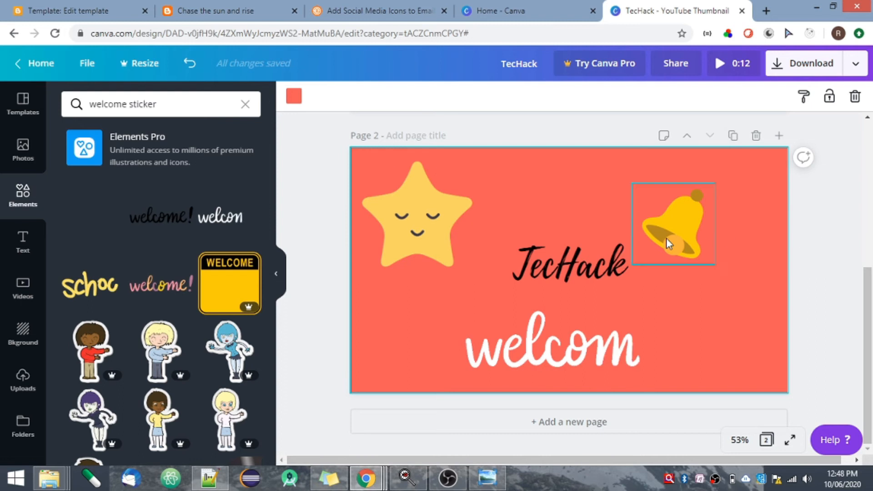
{"action": "left_click", "coordinate": [585, 285]}
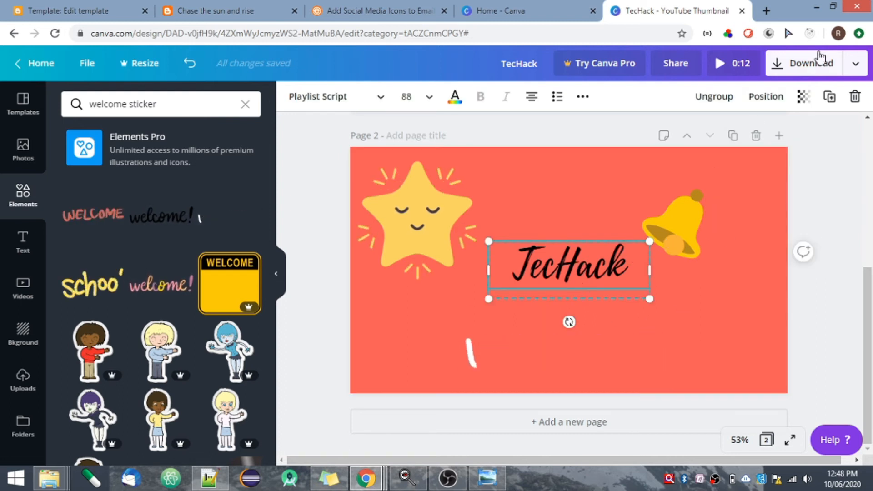
{"action": "left_click", "coordinate": [856, 96]}
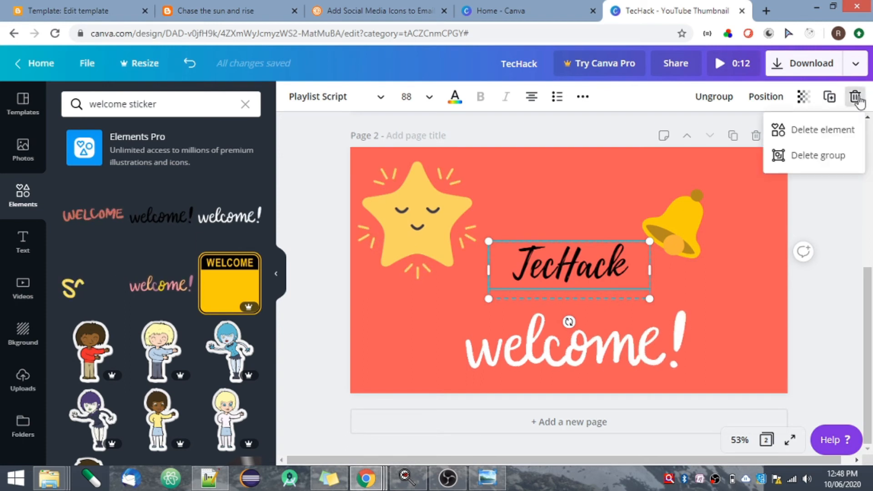
{"action": "left_click", "coordinate": [801, 130]}
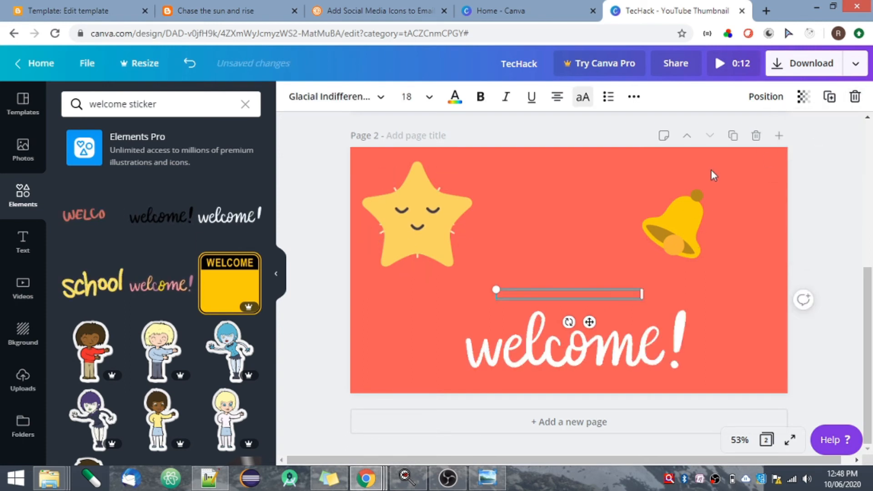
{"action": "left_click", "coordinate": [749, 219]}
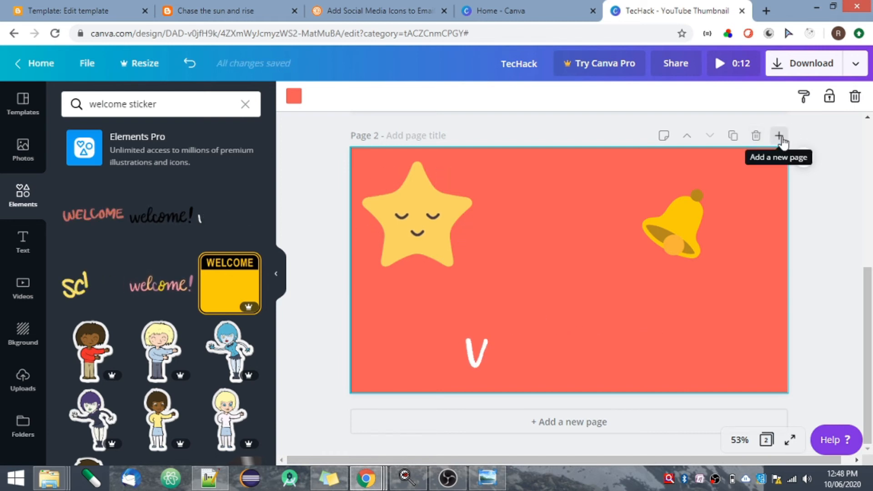
Add a new page after page 2 and list all stickers in the elements library.
{"action": "left_click", "coordinate": [779, 136]}
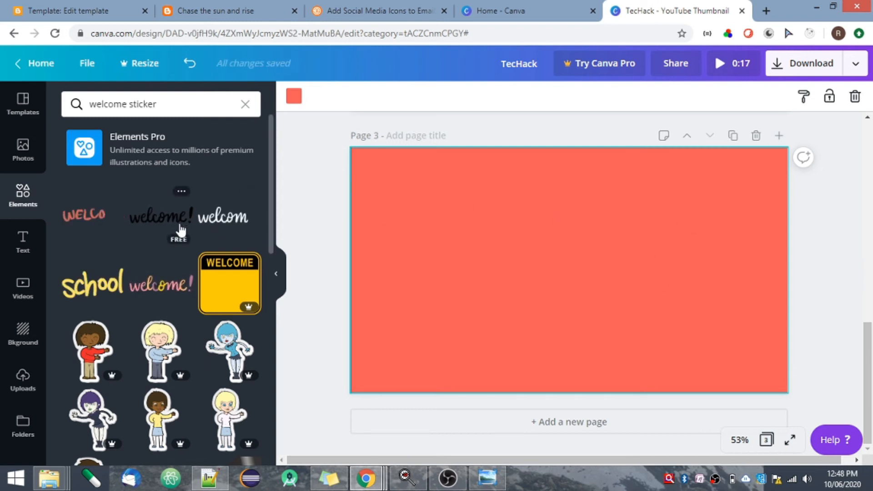
{"action": "left_click", "coordinate": [18, 205]}
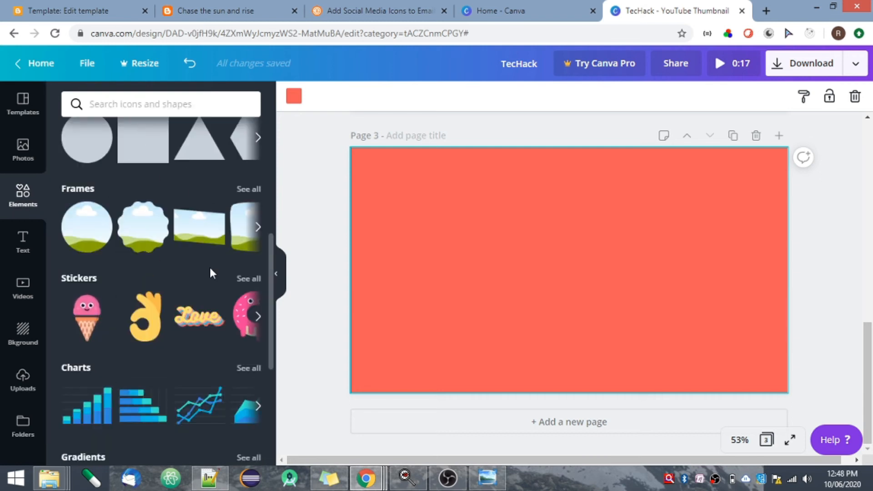
{"action": "left_click", "coordinate": [242, 282]}
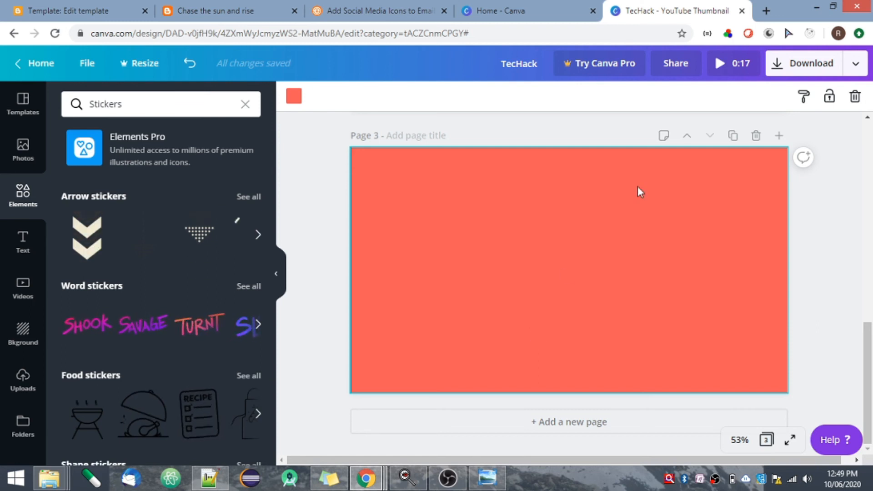
Preview the animated design, replay it from the beginning and close the preview.
{"action": "left_click", "coordinate": [727, 63]}
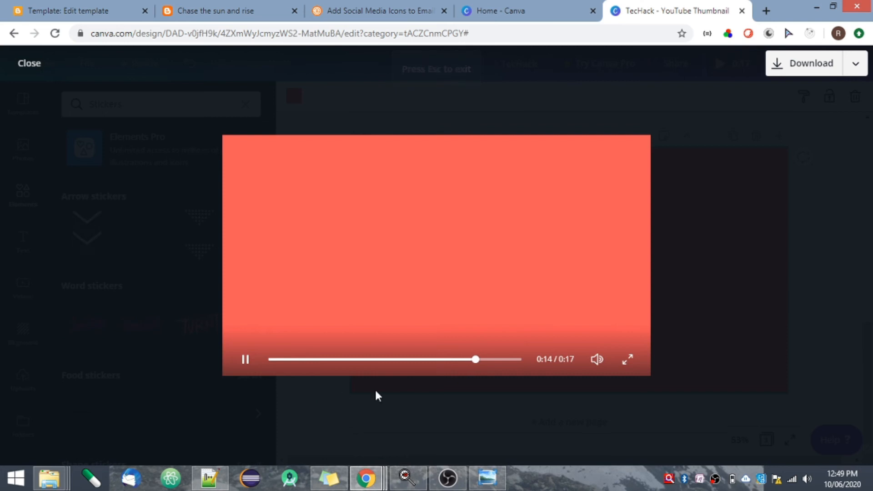
{"action": "left_click", "coordinate": [272, 360]}
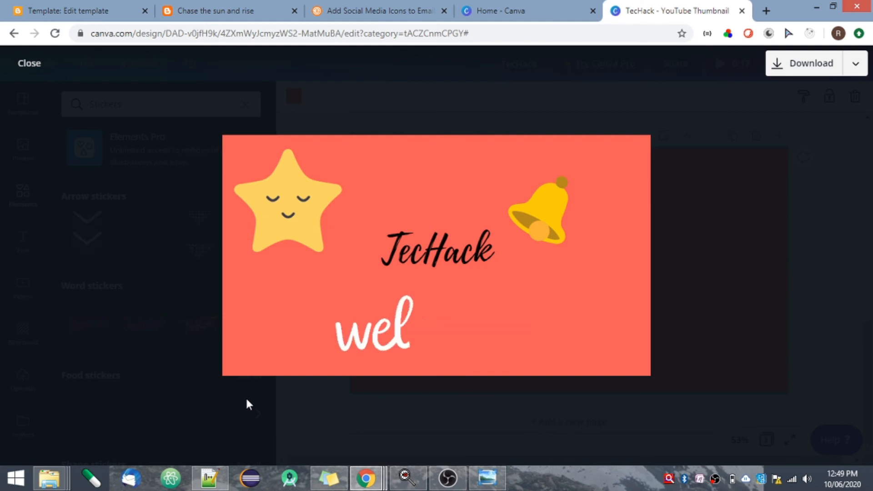
{"action": "mouse_move", "coordinate": [247, 277]}
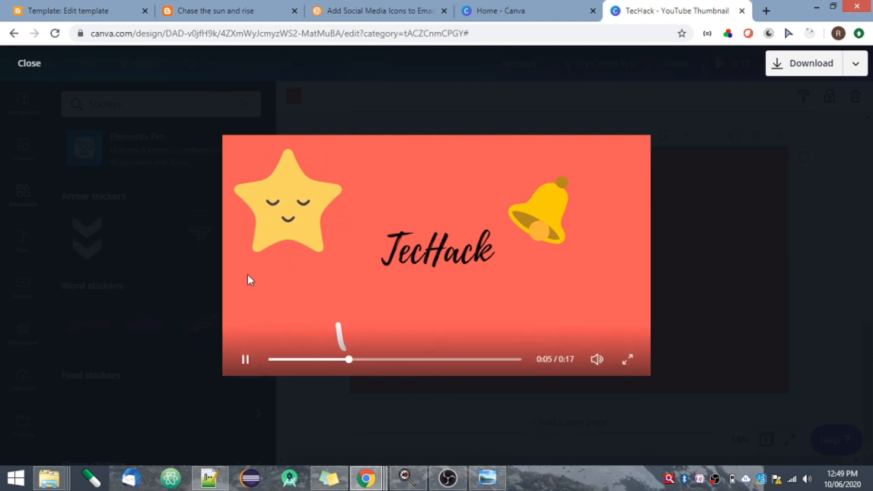
{"action": "left_click", "coordinate": [30, 64]}
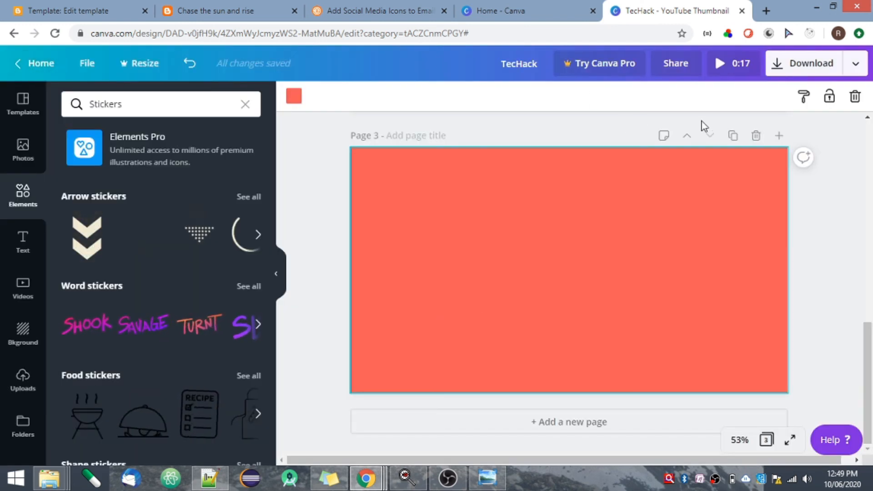
Check the download settings for exporting all pages as a video and close them without downloading.
{"action": "left_click", "coordinate": [856, 66]}
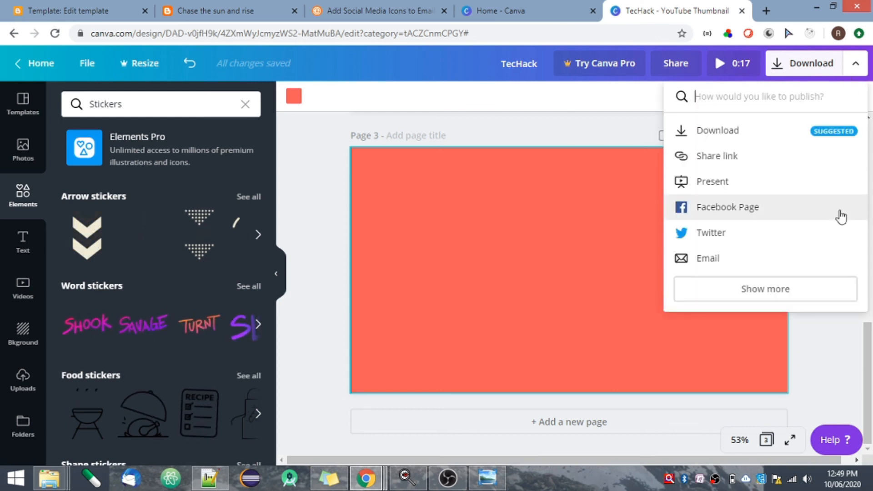
{"action": "left_click", "coordinate": [758, 137]}
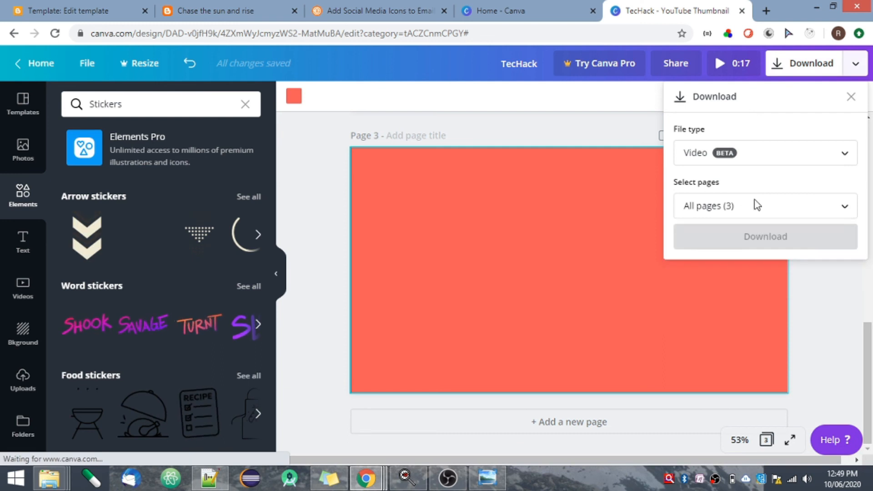
{"action": "left_click", "coordinate": [851, 96]}
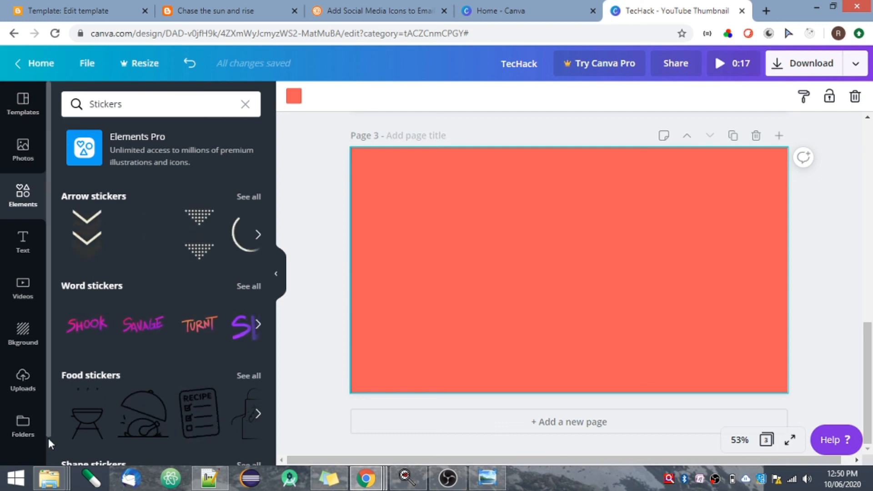
Add the apron sticker from the food stickers to page 3.
{"action": "scroll", "coordinate": [48, 438], "scroll_direction": "down", "scroll_amount": 1}
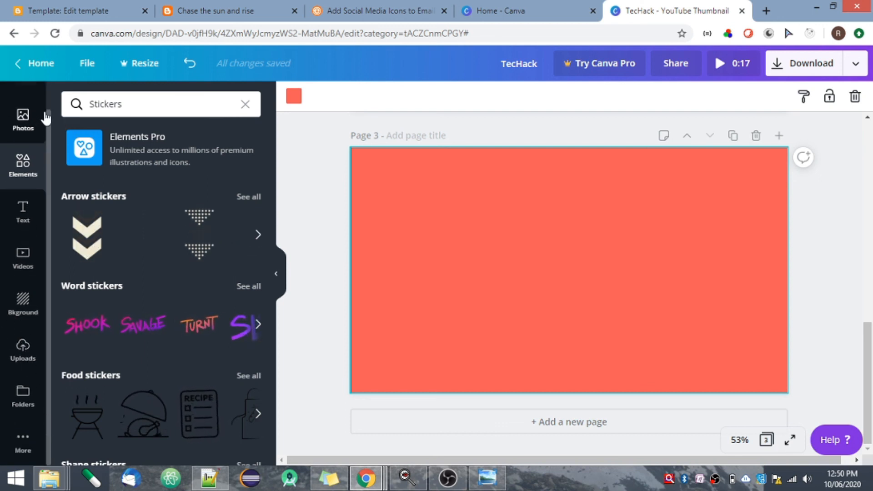
{"action": "scroll", "coordinate": [49, 108], "scroll_direction": "up", "scroll_amount": 1}
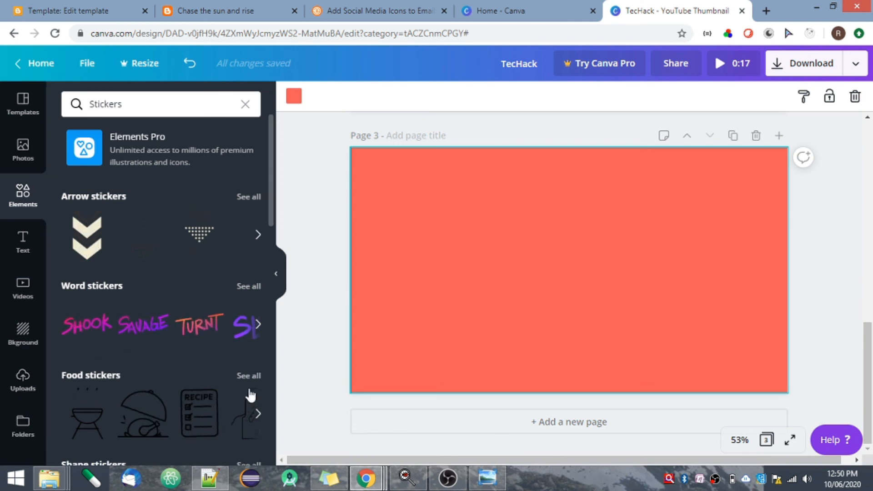
{"action": "left_click", "coordinate": [248, 407]}
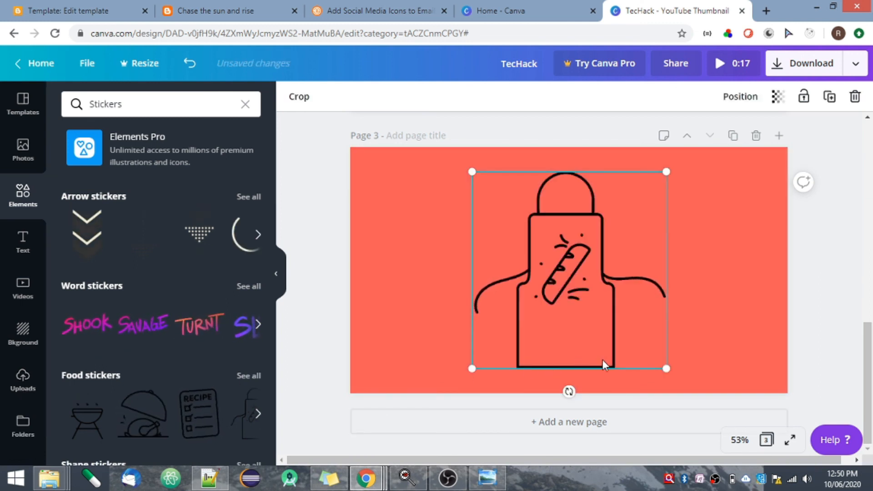